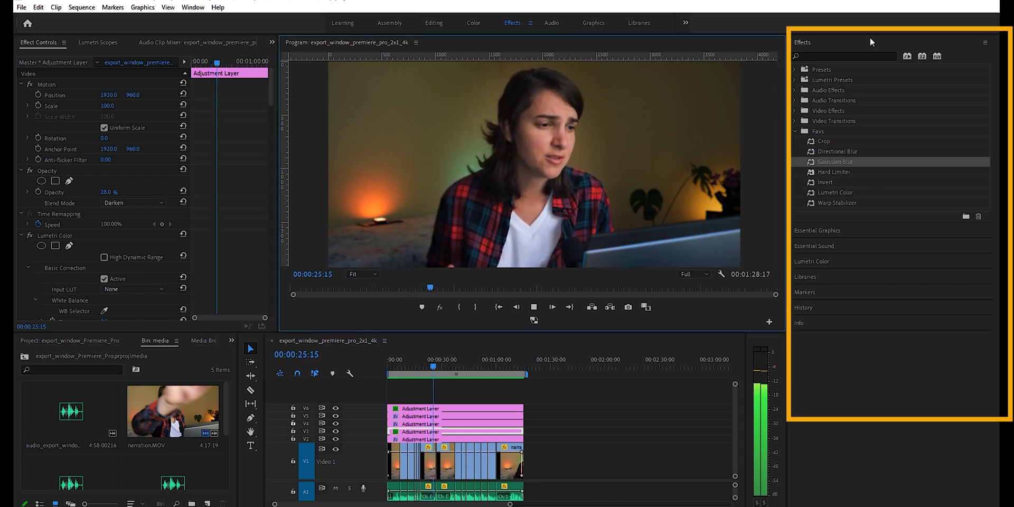
- Collapse the Effects panel and open the File menu
left_click(870, 41)
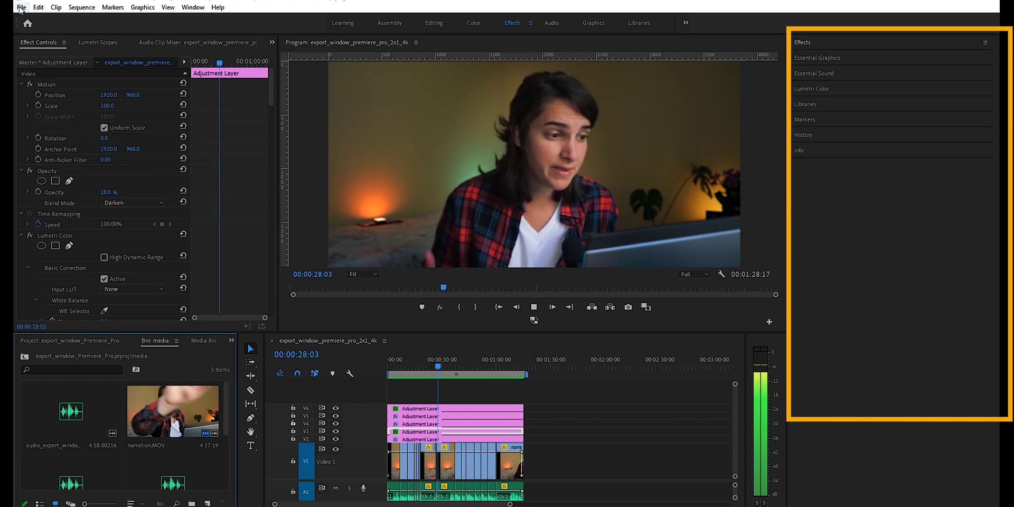
left_click(22, 8)
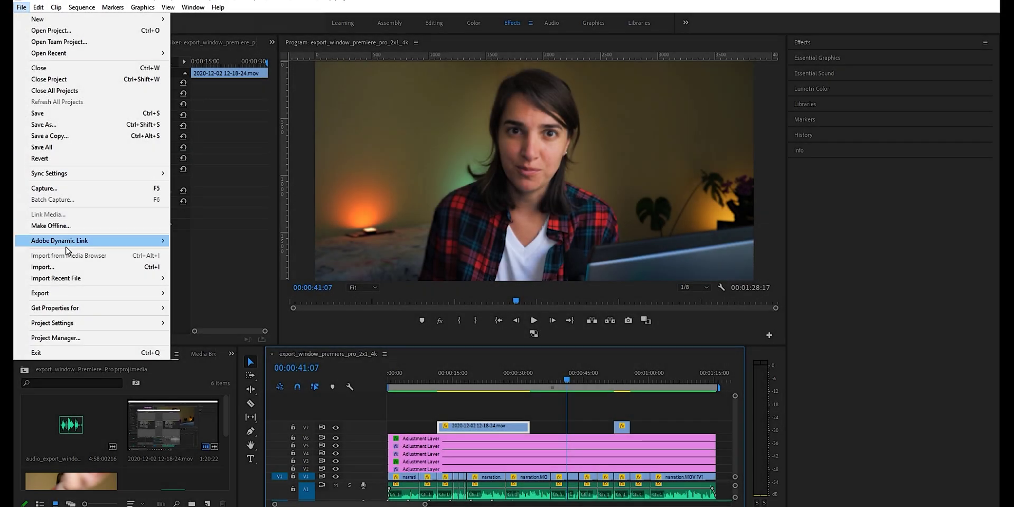
- Open Export Settings for the sequence with H.264 MP4 output and rendering preview
mouse_move(39, 293)
left_click(185, 292)
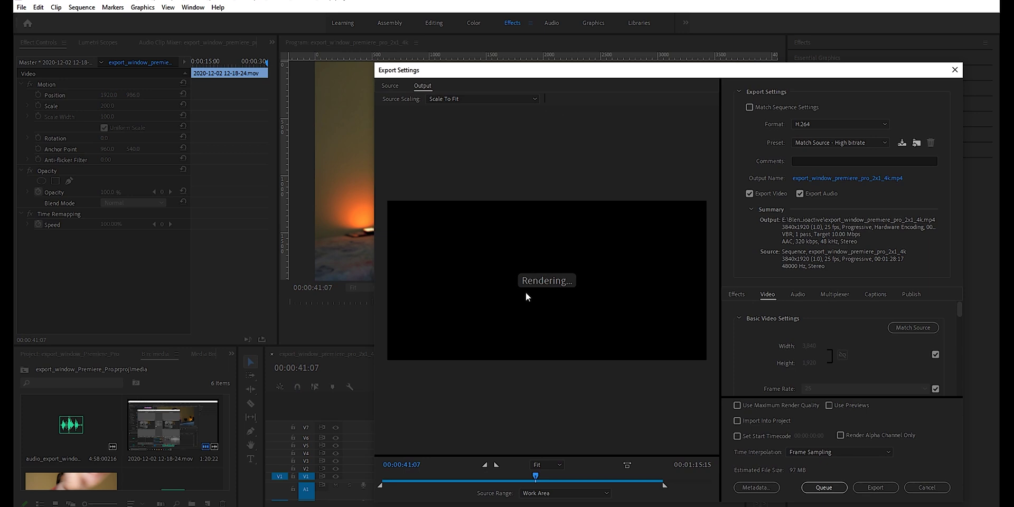